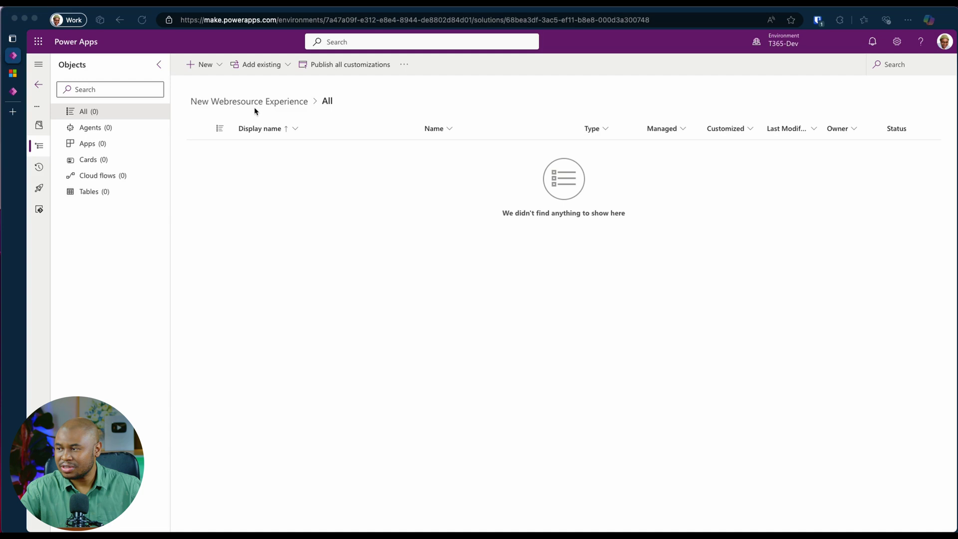
# Start a new web resource from New > More and clear the stray test text from its Code box
pyautogui.click(220, 67)
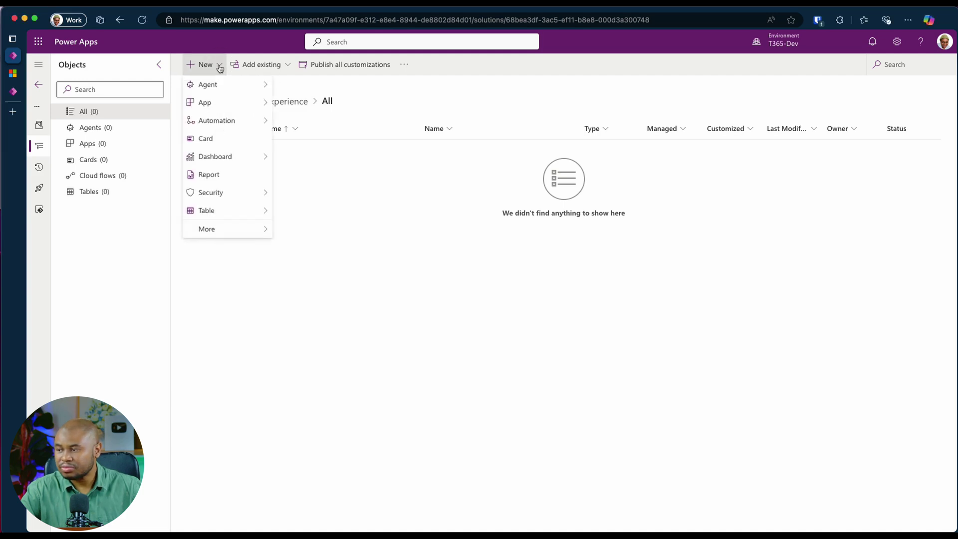
pyautogui.moveTo(230, 234)
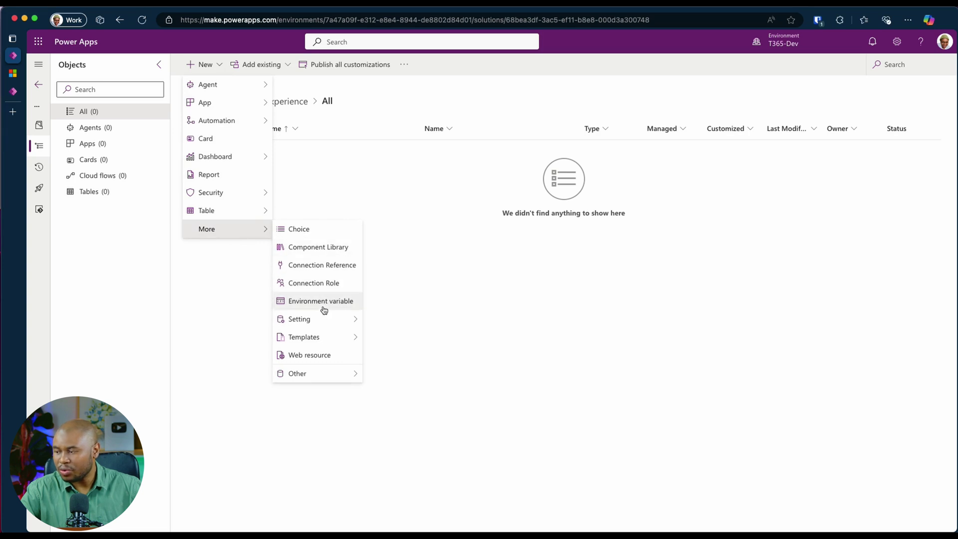
pyautogui.click(308, 358)
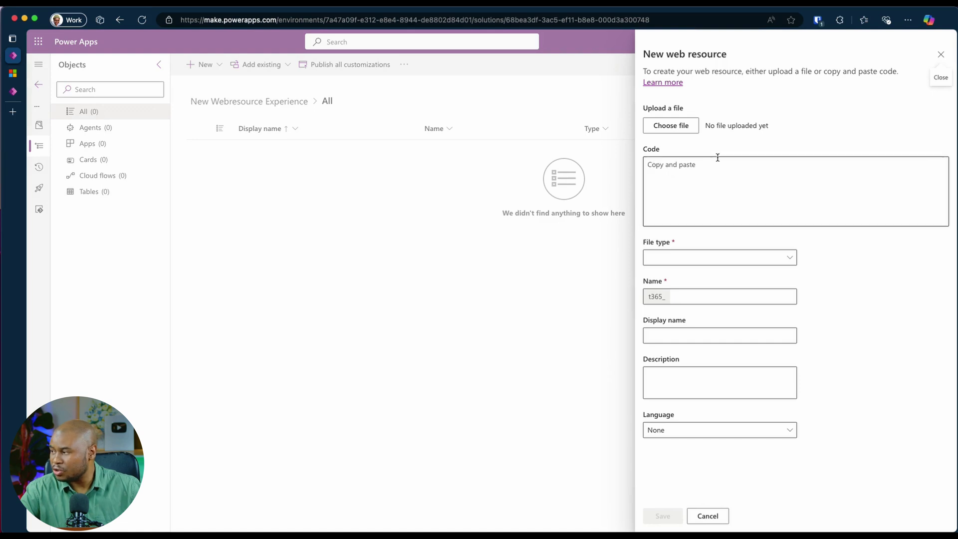
pyautogui.click(900, 165)
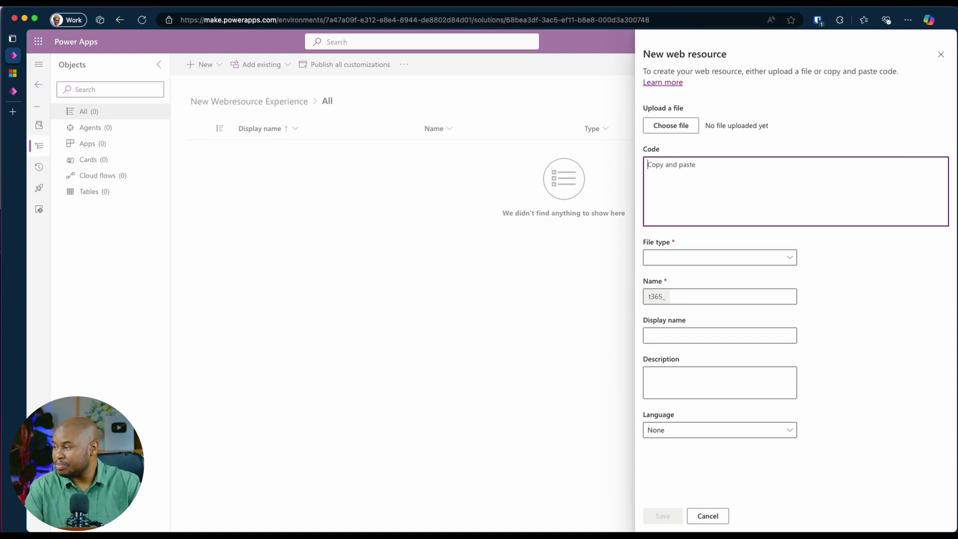
pyautogui.write('djdj')
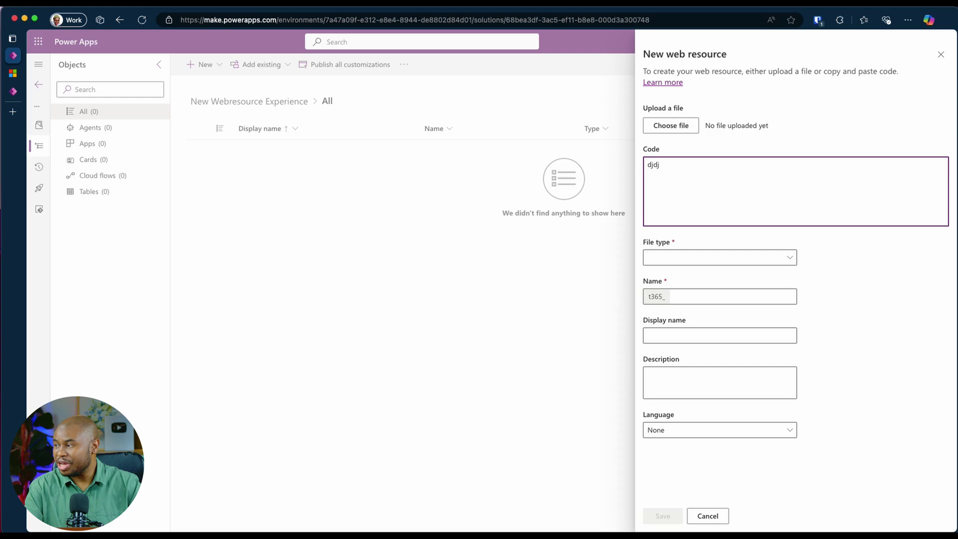
pyautogui.press('BackSpace')
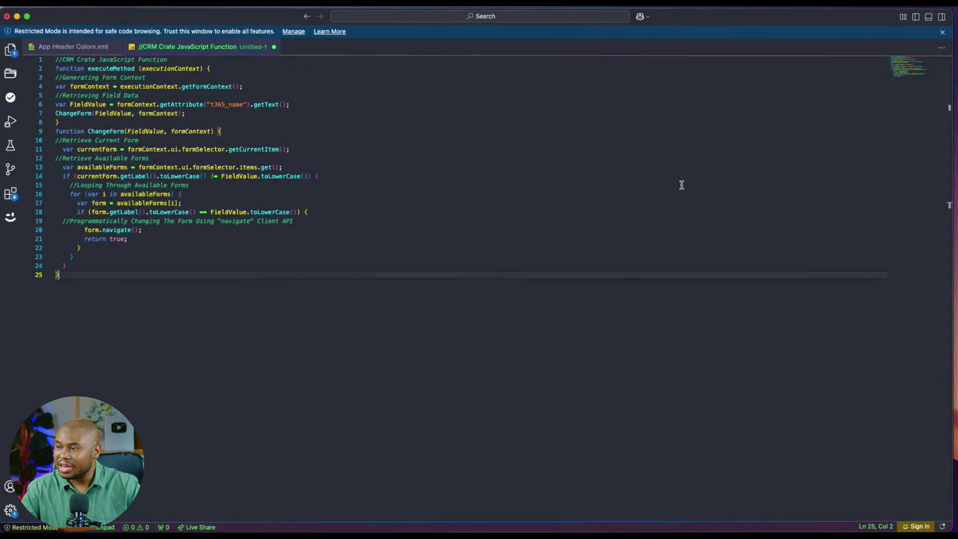
# Select the whole 25-line form-switching script in VS Code, then go back to the Power Apps form
pyautogui.click(80, 113)
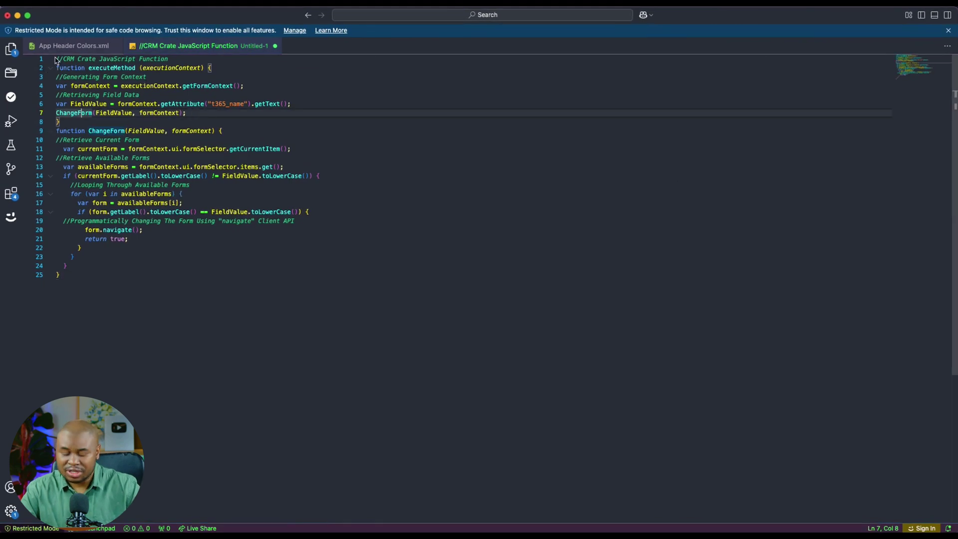
pyautogui.click(243, 286)
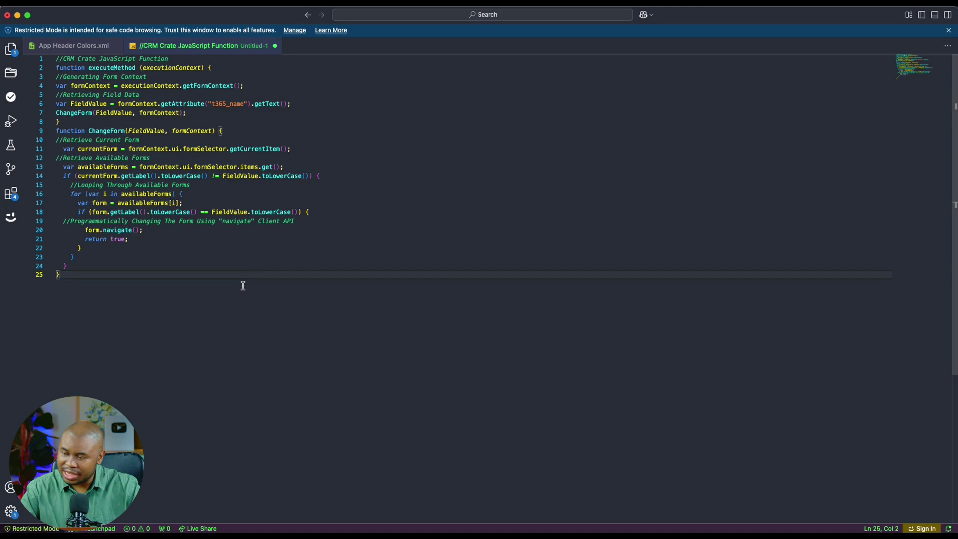
pyautogui.press('super+a')
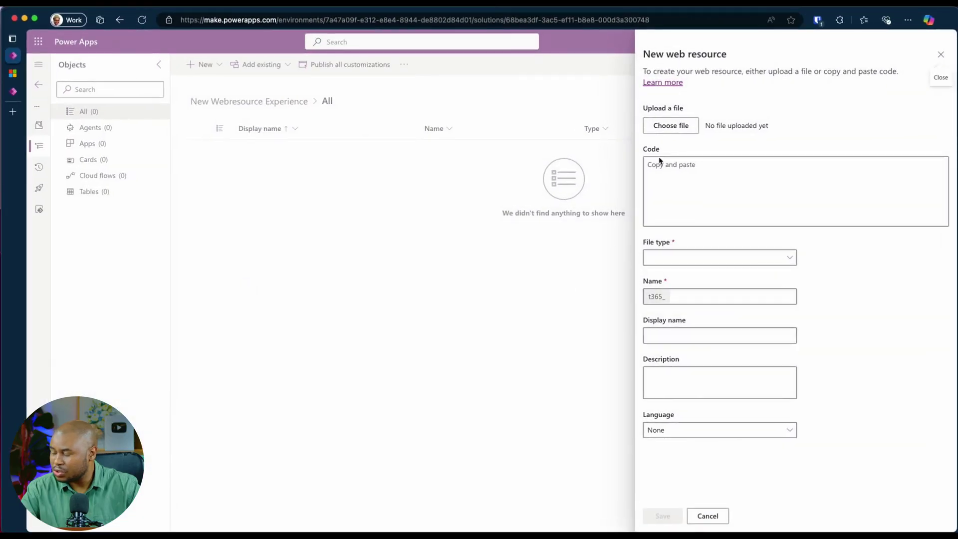
pyautogui.click(682, 182)
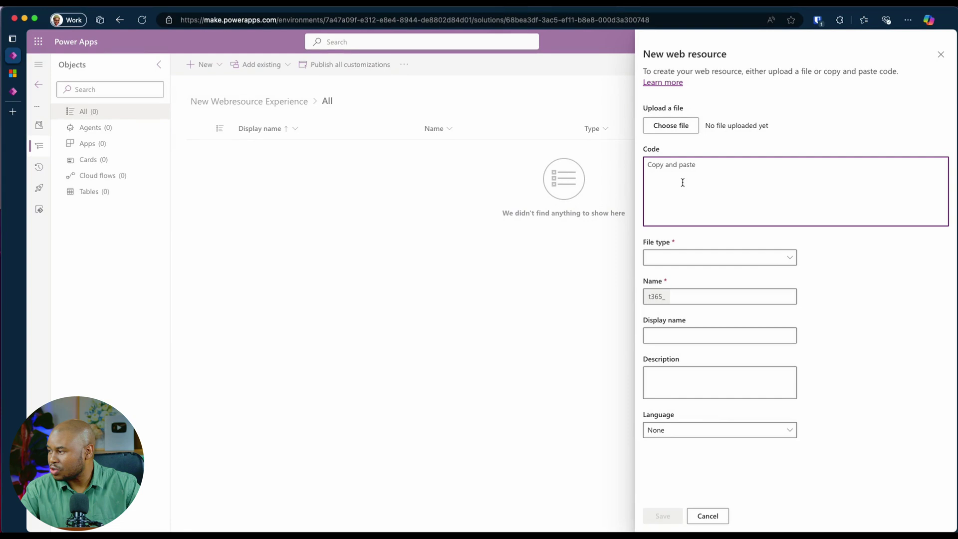
# Paste the script into the Code box and, after trying Data (XML) and GIF, choose file type JavaScript (JS)
pyautogui.press('super+v')
pyautogui.click(761, 258)
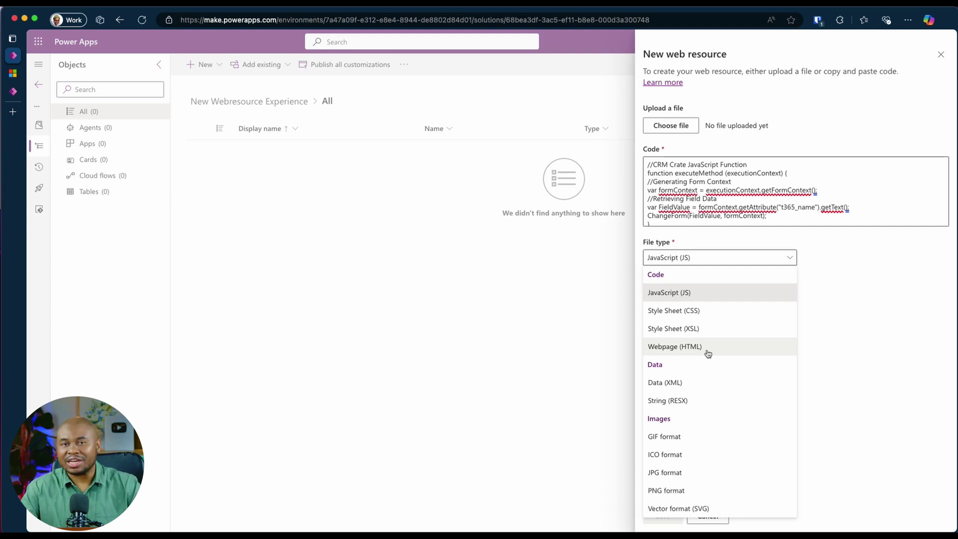
pyautogui.click(675, 383)
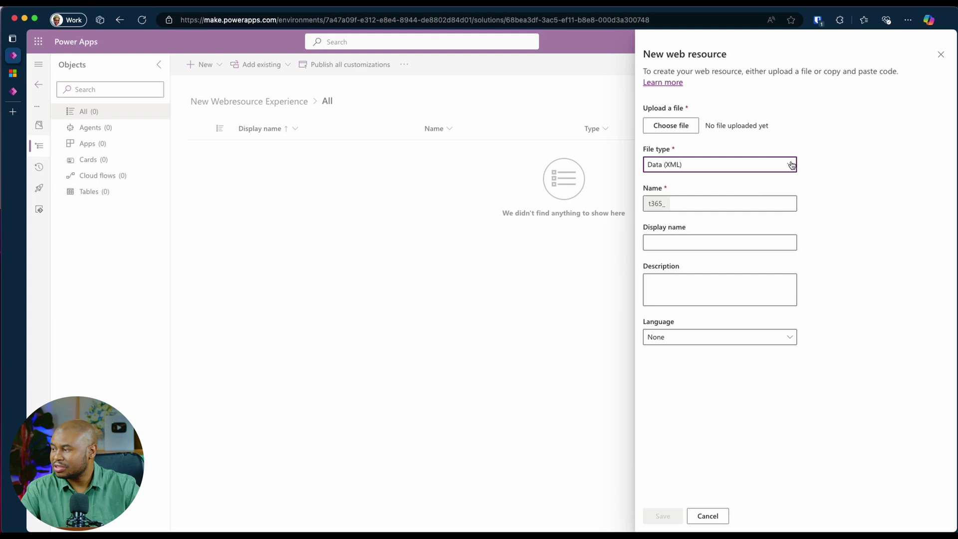
pyautogui.click(791, 165)
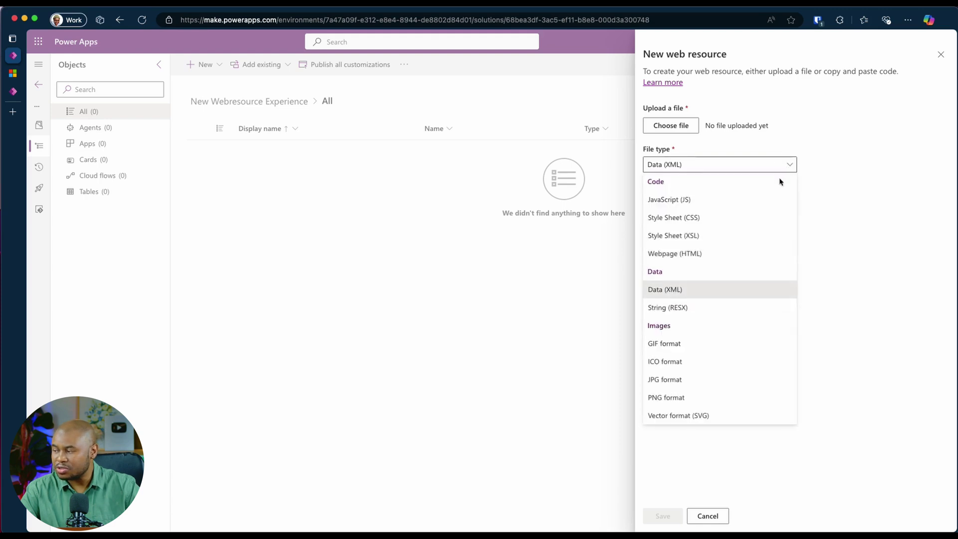
pyautogui.click(661, 345)
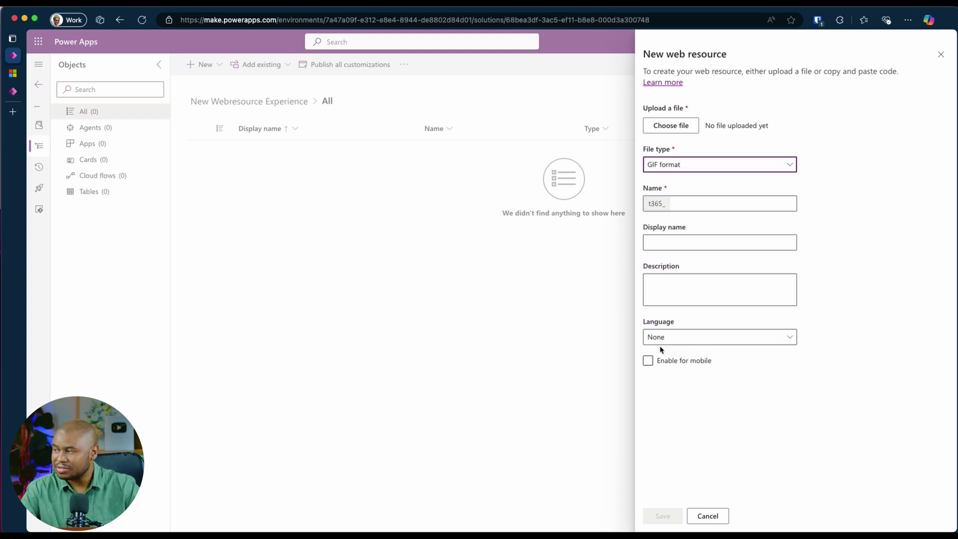
pyautogui.click(787, 166)
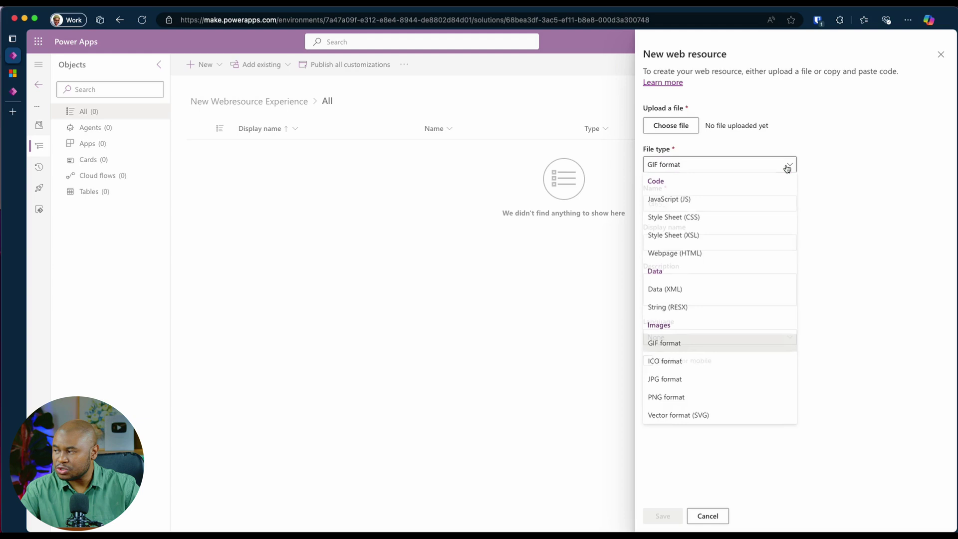
pyautogui.click(703, 200)
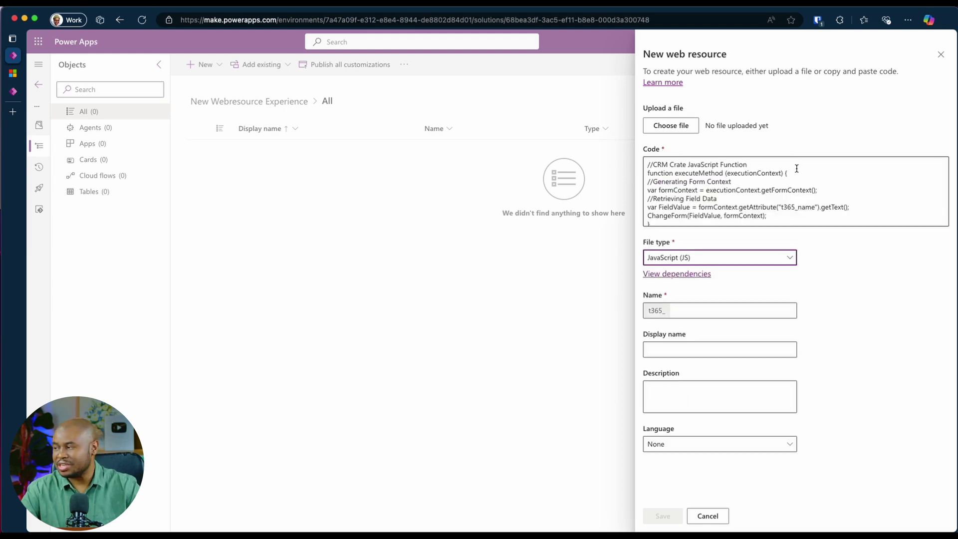
# Name the web resource testJs.js with display name testJs.js and save it
pyautogui.press('Tab')
pyautogui.press('Tab')
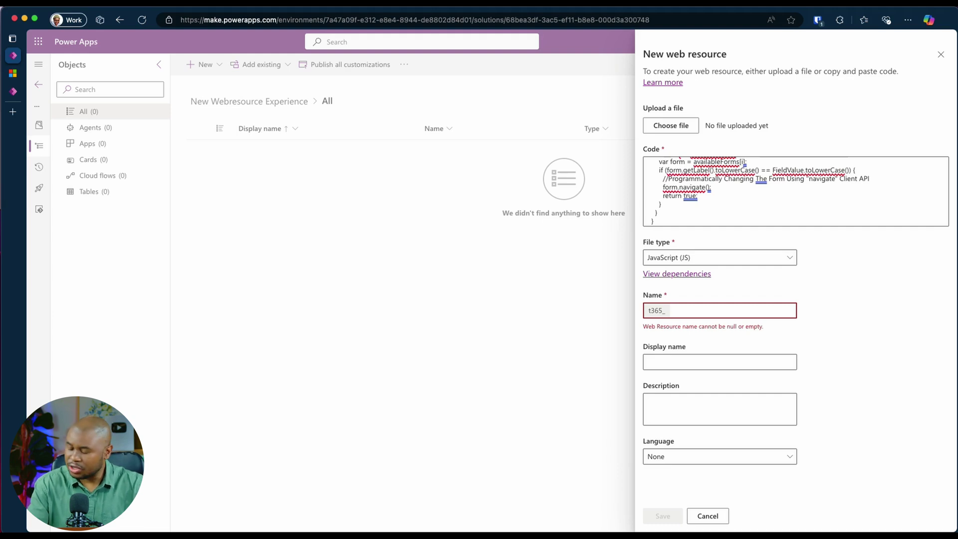
pyautogui.write('tes')
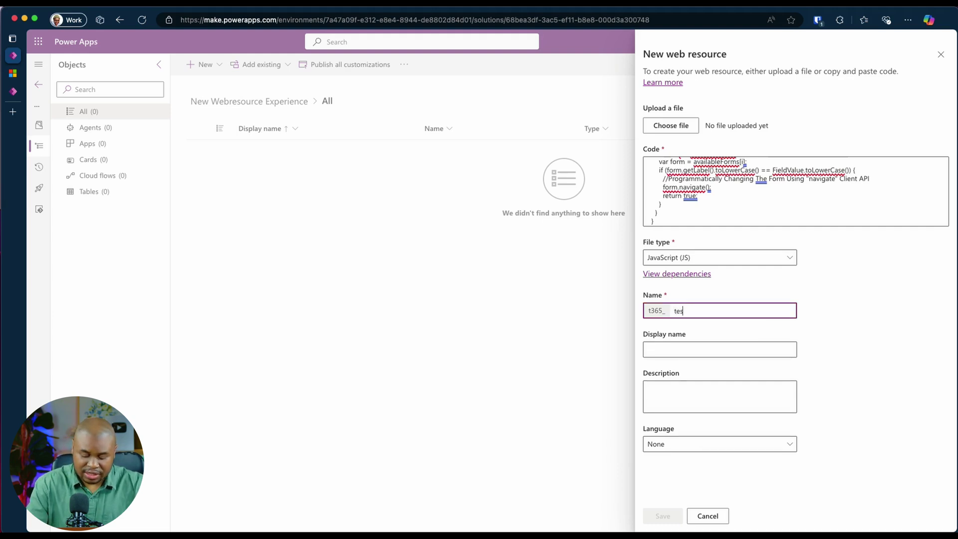
pyautogui.write('tJs')
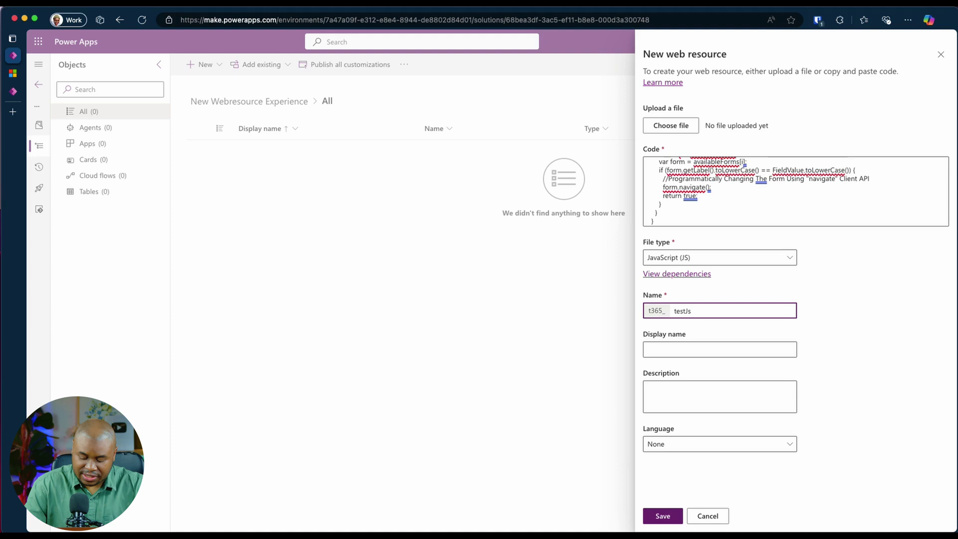
pyautogui.write('.js')
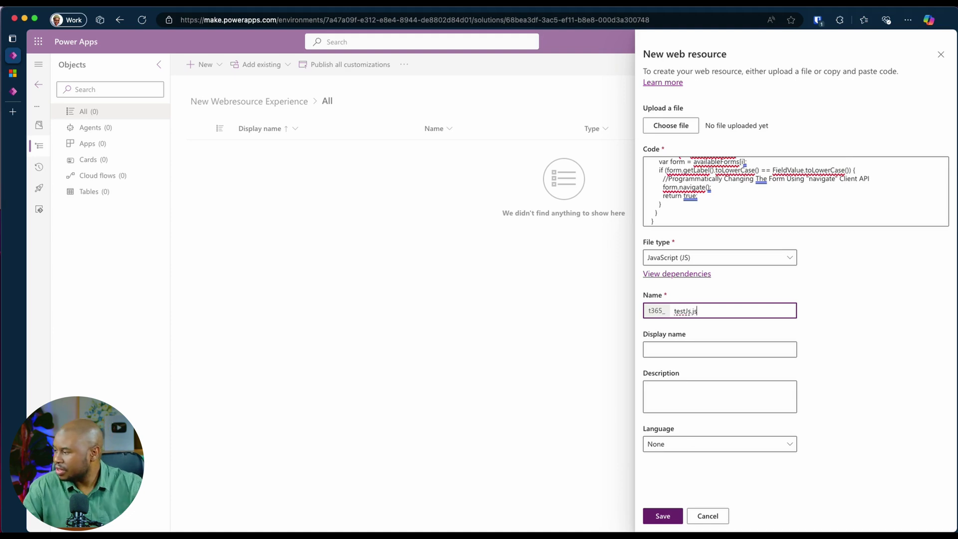
pyautogui.doubleClick(687, 311)
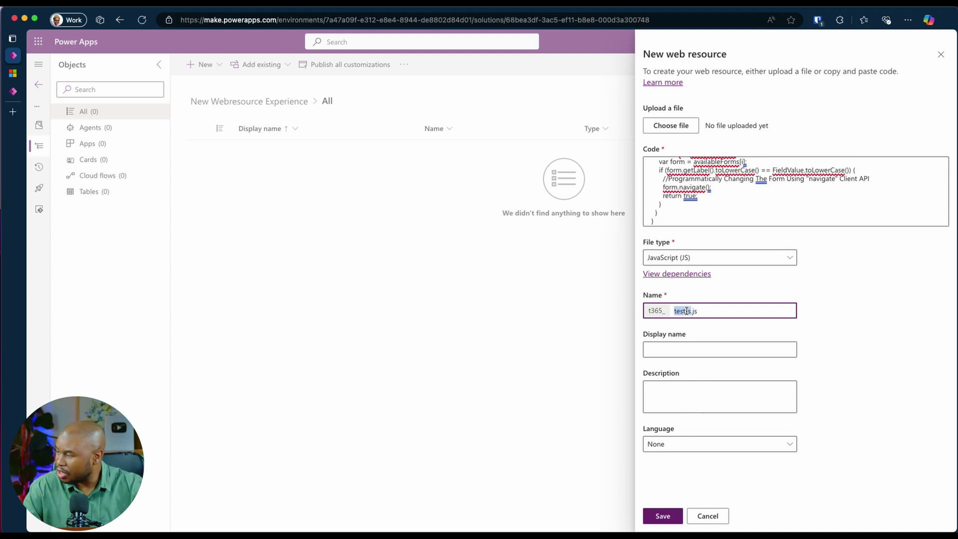
pyautogui.press('super+c')
pyautogui.click(686, 348)
pyautogui.press('super+v')
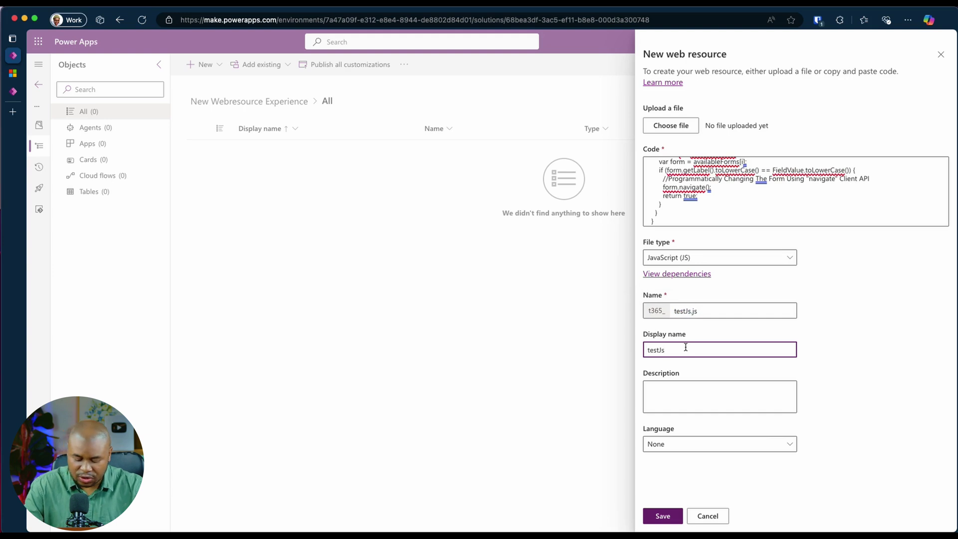
pyautogui.write('.js')
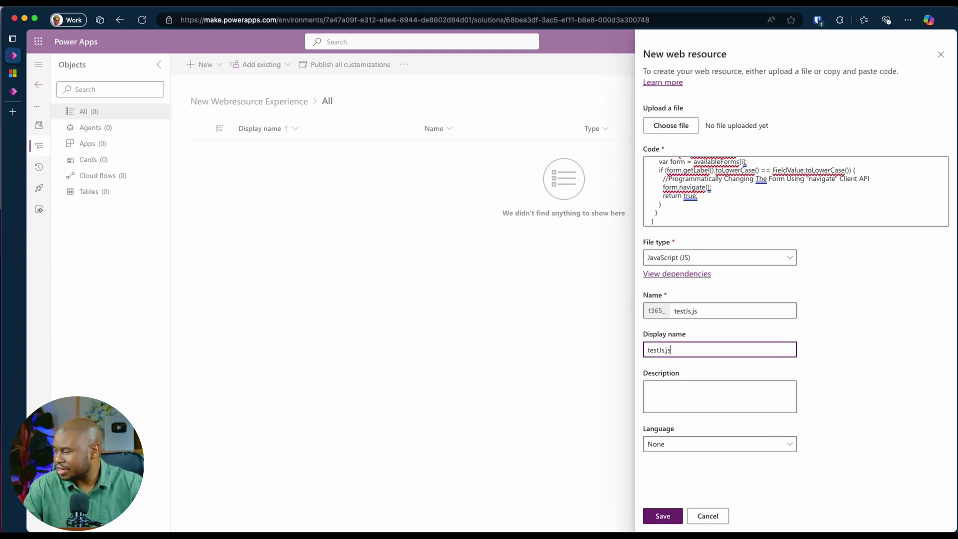
pyautogui.click(655, 519)
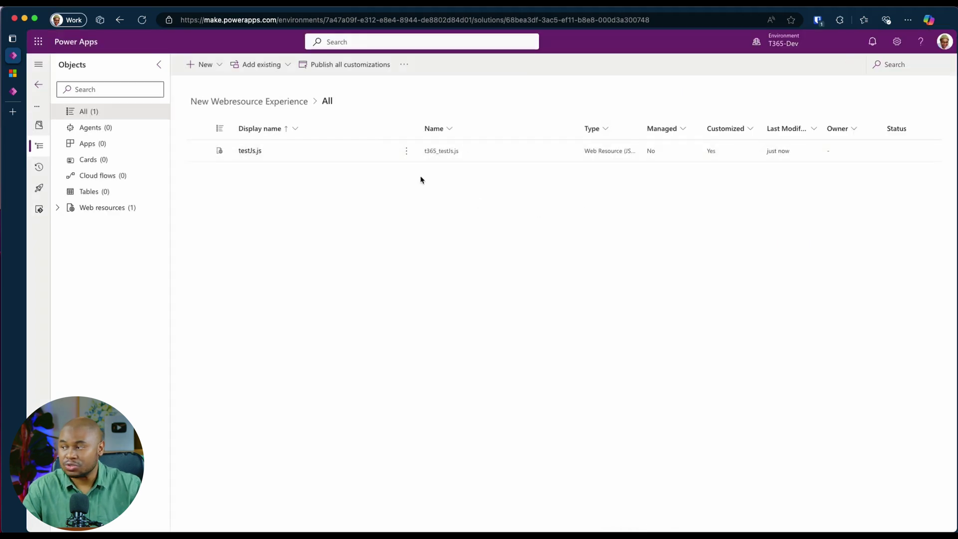
# Edit testJs.js to add a //test comment line after the first comment, then save it
pyautogui.click(409, 152)
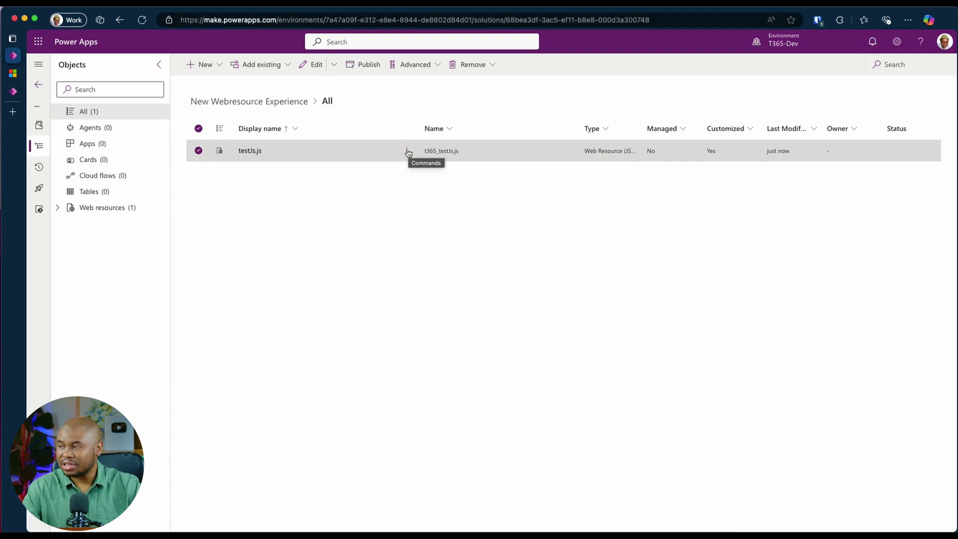
pyautogui.click(409, 152)
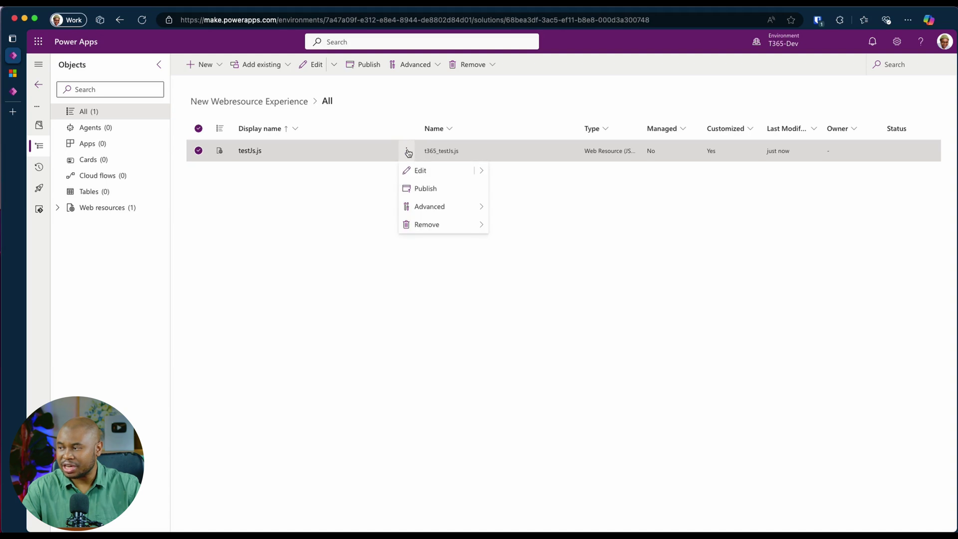
pyautogui.click(422, 170)
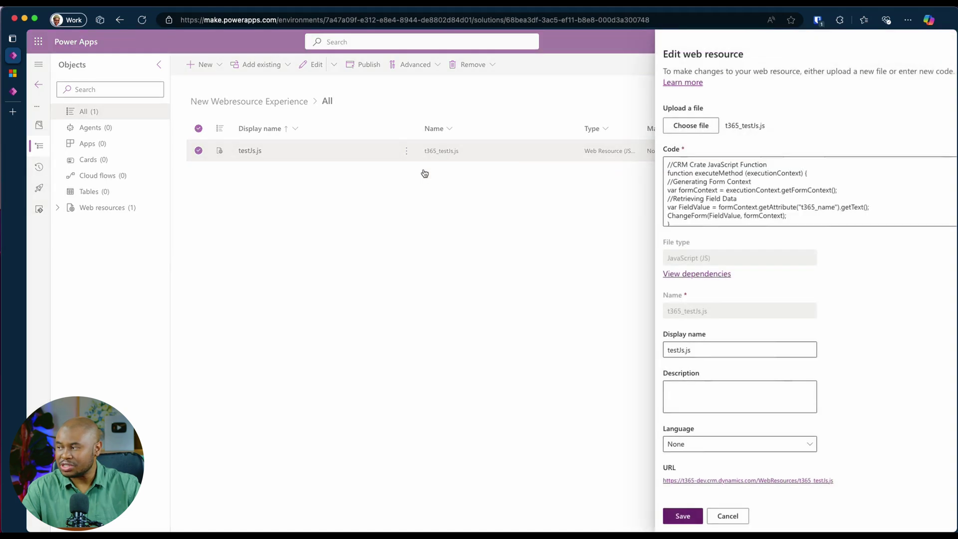
pyautogui.click(679, 164)
pyautogui.press('Return')
pyautogui.press('Return')
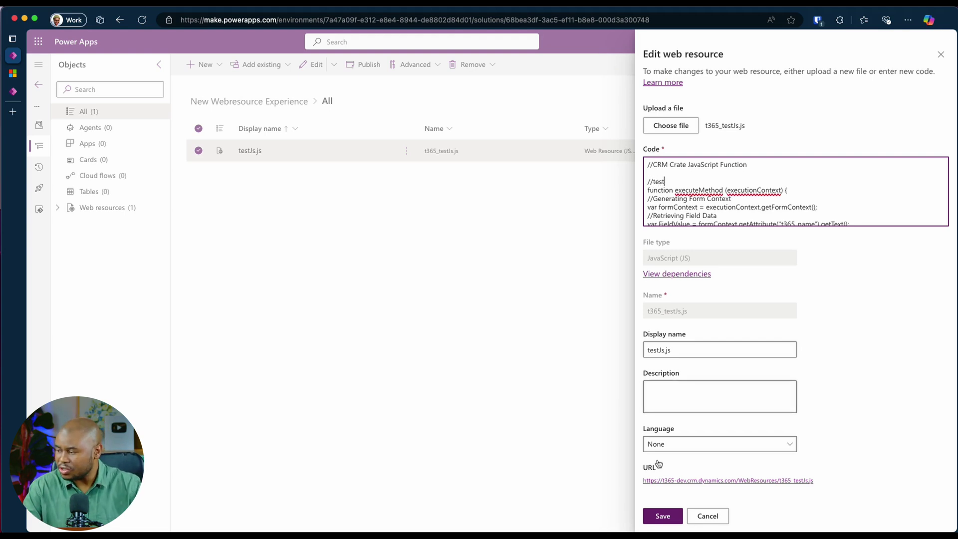
pyautogui.click(663, 517)
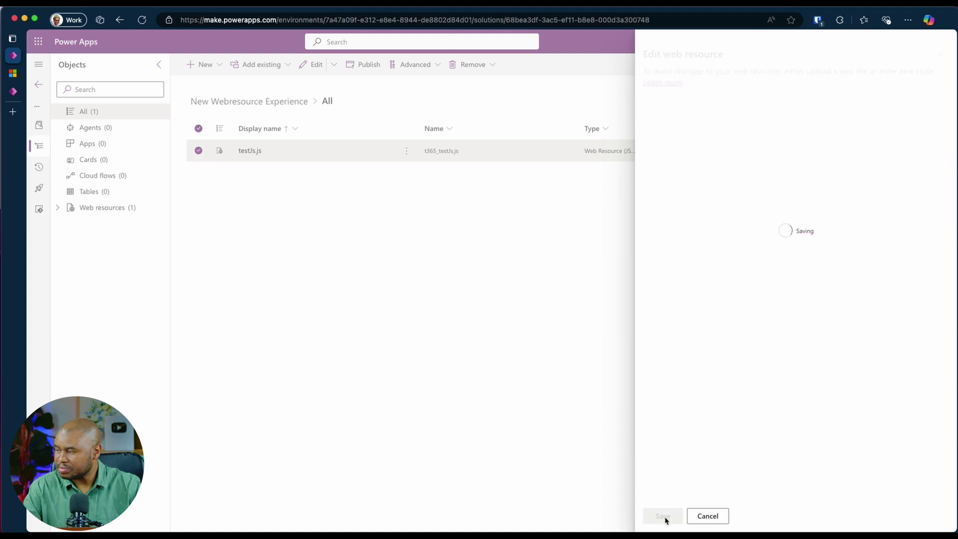